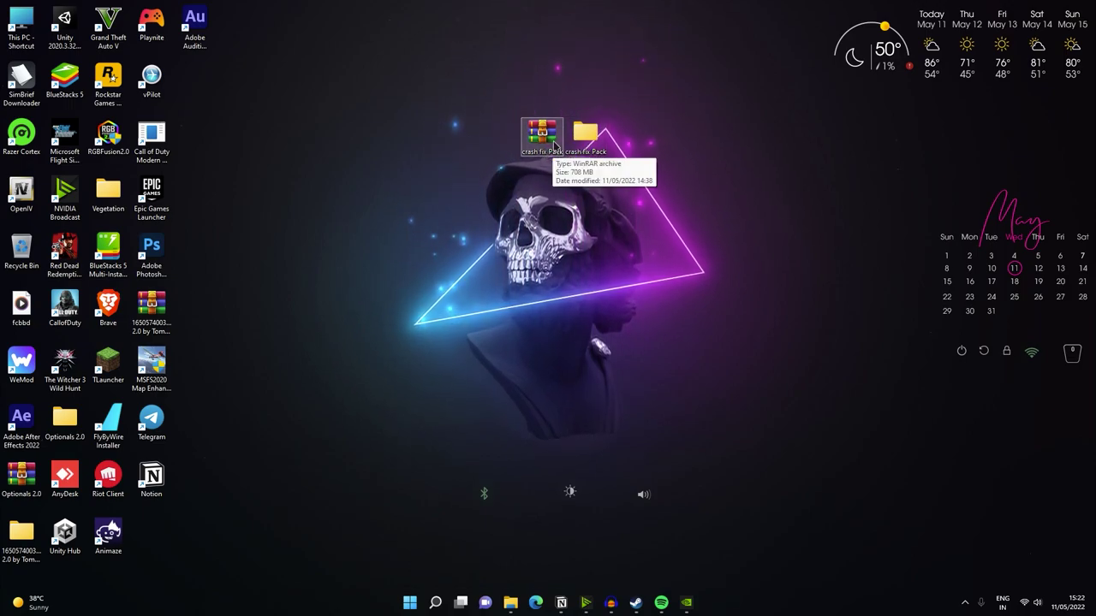
- Extract the crash fix Pack archive with WinRAR in the background and open the extracted folder
right_click(532, 128)
click(590, 111)
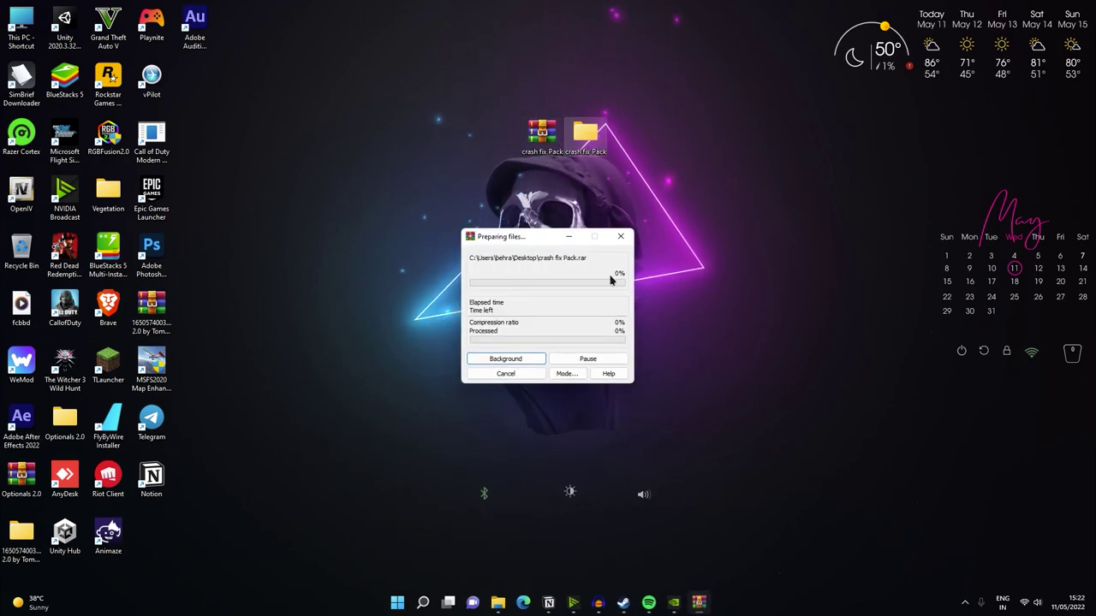
click(506, 354)
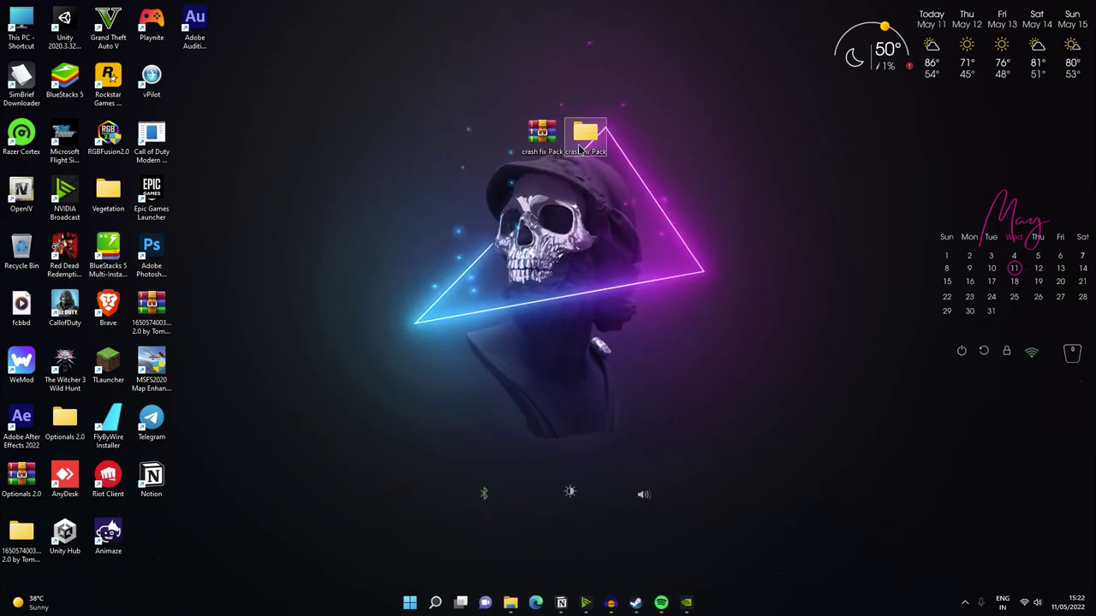
double_click(585, 135)
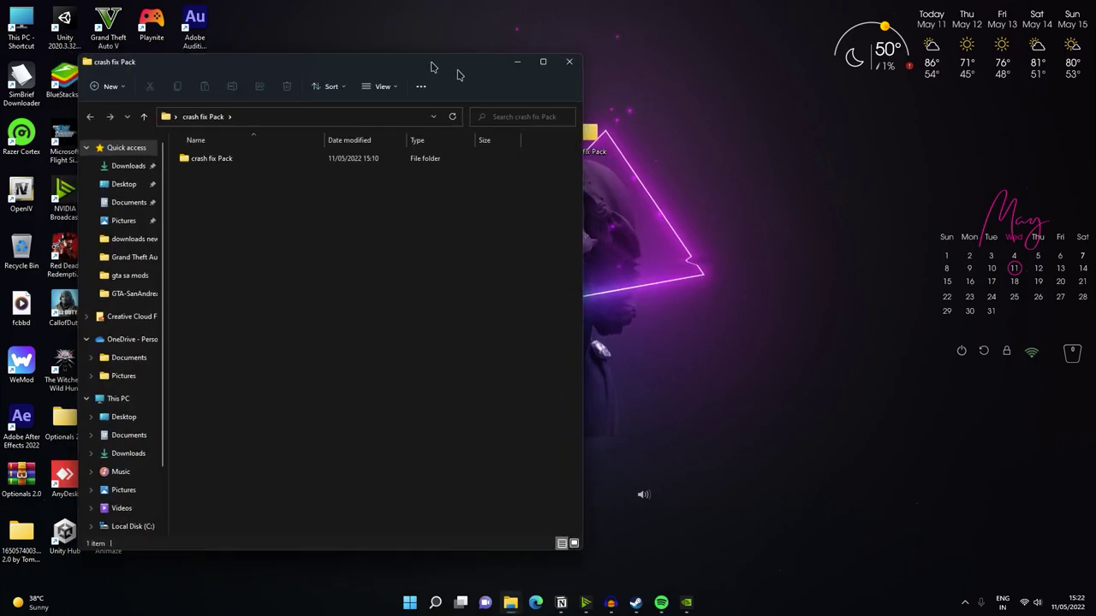
- Snap crash fix Pack beside GTA-SanAndreas and open the Optionals 2.0 enb.exe fix folder
drag(413, 61, 1095, 172)
click(428, 206)
scroll(416, 268, down, 5)
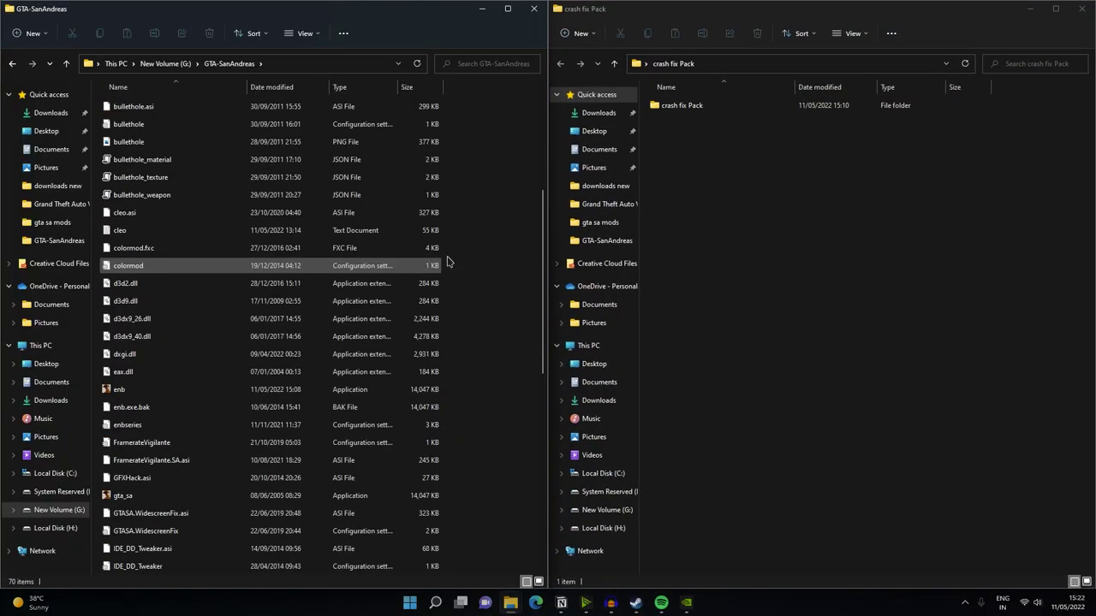
double_click(695, 106)
double_click(685, 184)
double_click(681, 107)
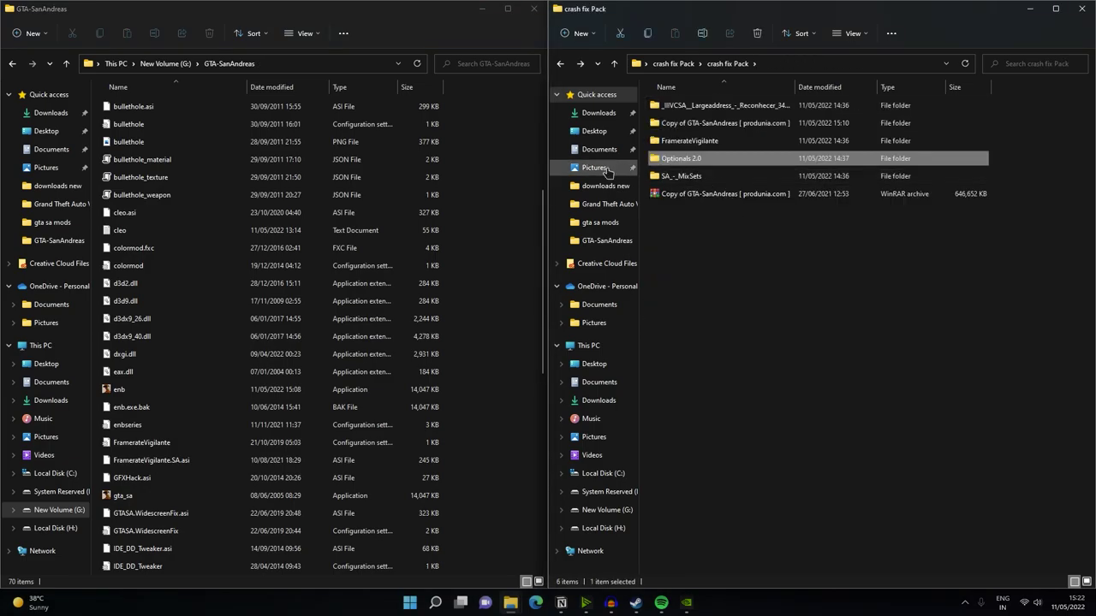
click(715, 177)
double_click(715, 177)
- Copy enb and largeaddress into GTA-SanAndreas, replacing the old copies, and drag enb toward largeaddress
drag(667, 105, 512, 199)
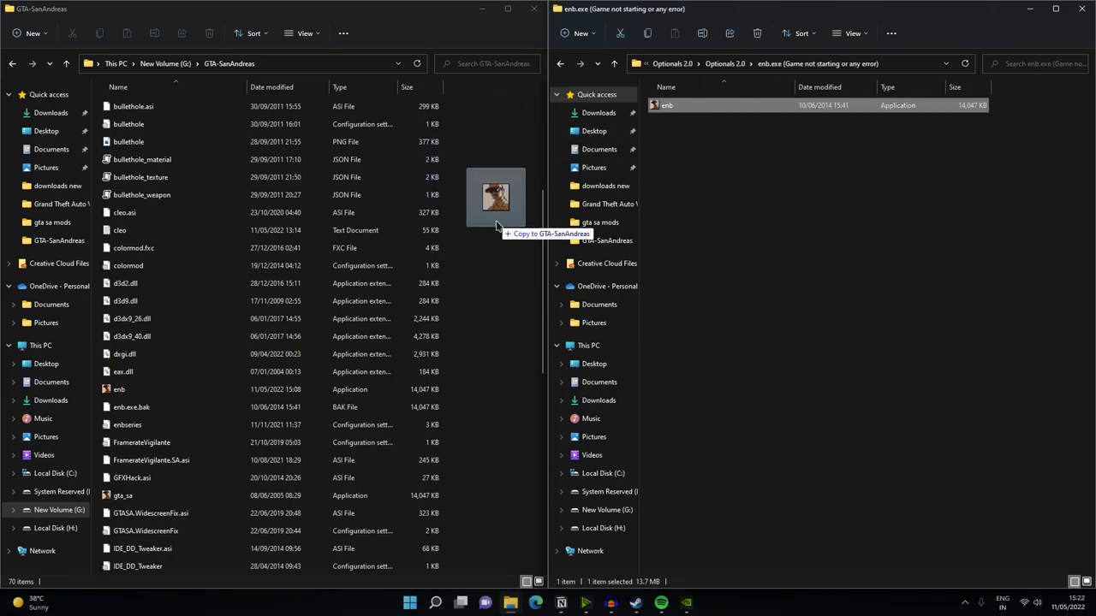
click(528, 209)
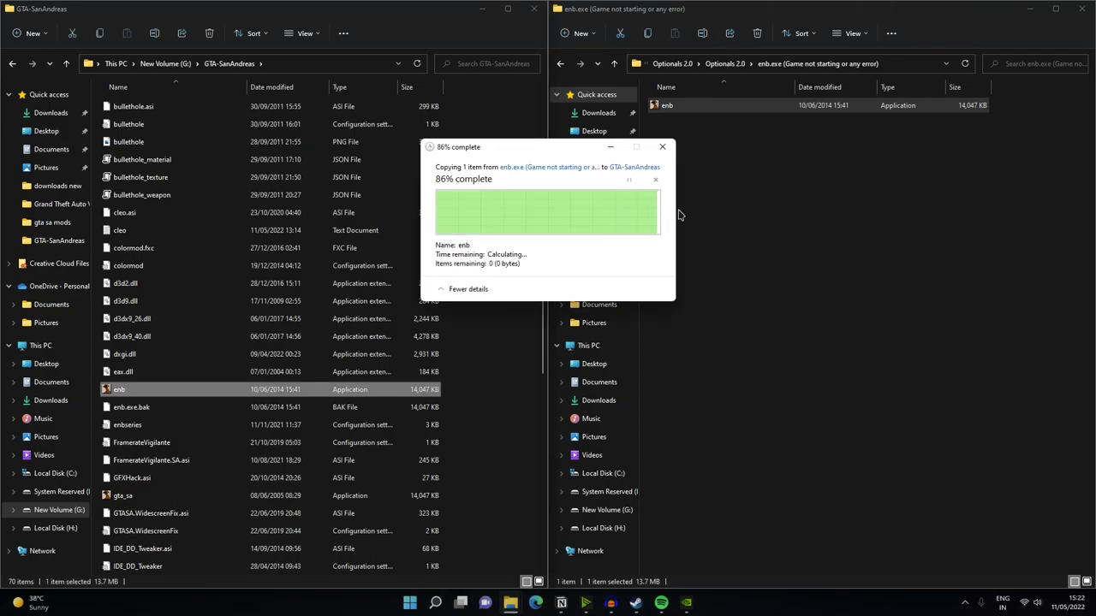
key(alt+Left)
key(alt+Left)
key(alt+Left)
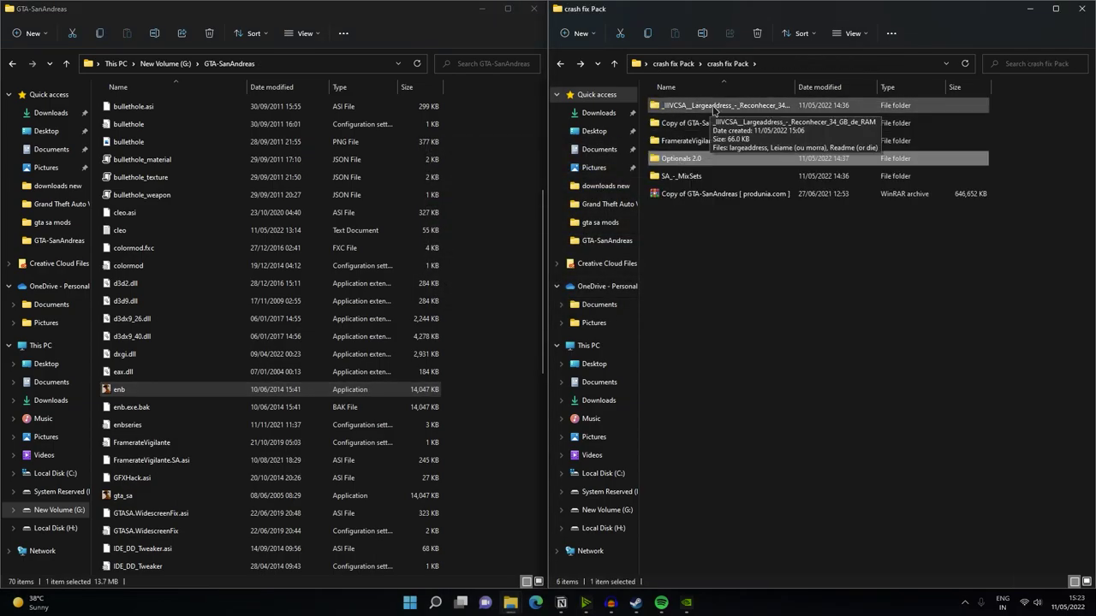
double_click(711, 105)
drag(685, 105, 476, 257)
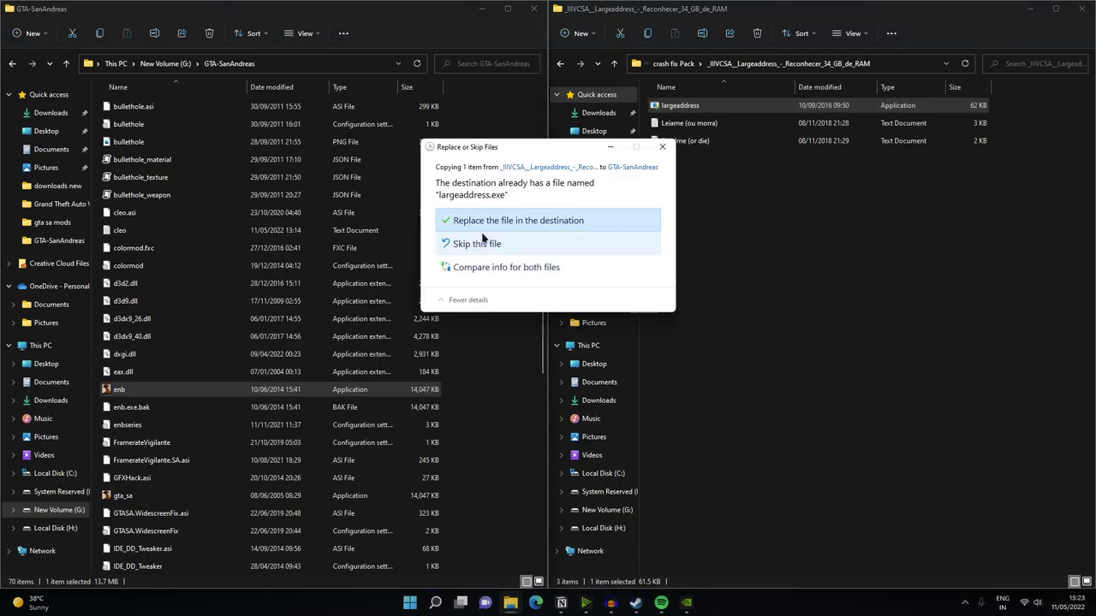
click(512, 221)
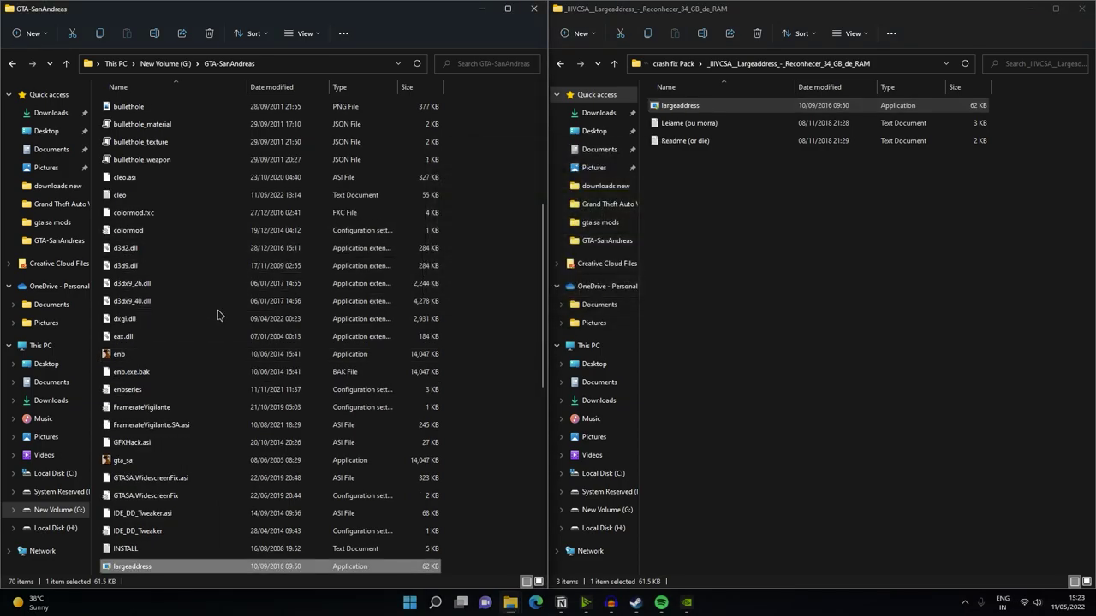
scroll(219, 315, down, 4)
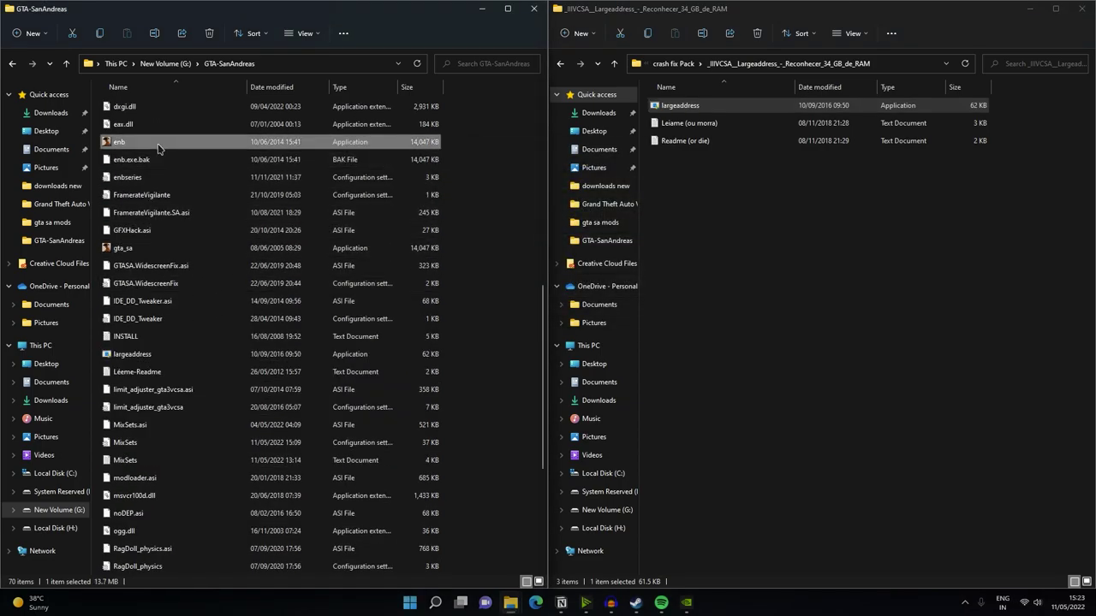
drag(158, 149, 169, 283)
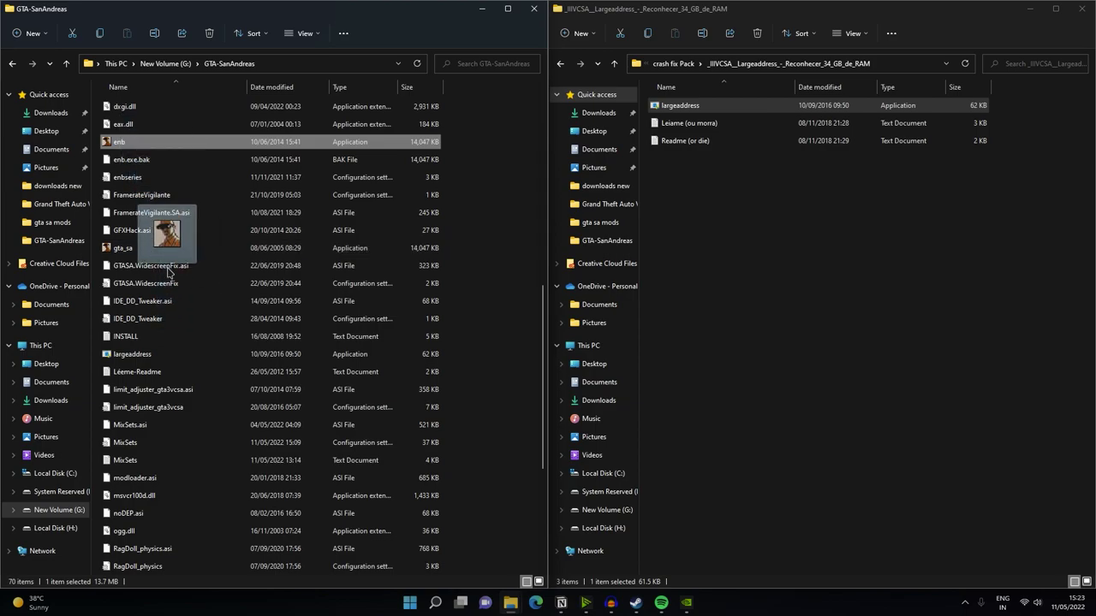
- Drop enb onto largeaddress, allow the UAC prompt, and confirm patching without a backup
drag(168, 283, 145, 355)
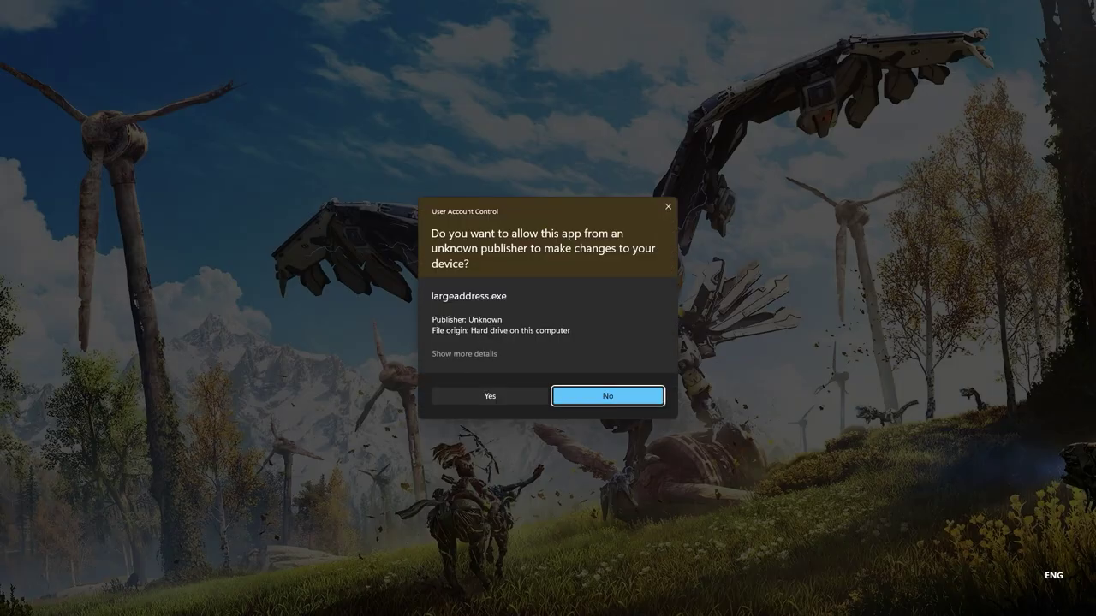
key(alt+y)
text(y)
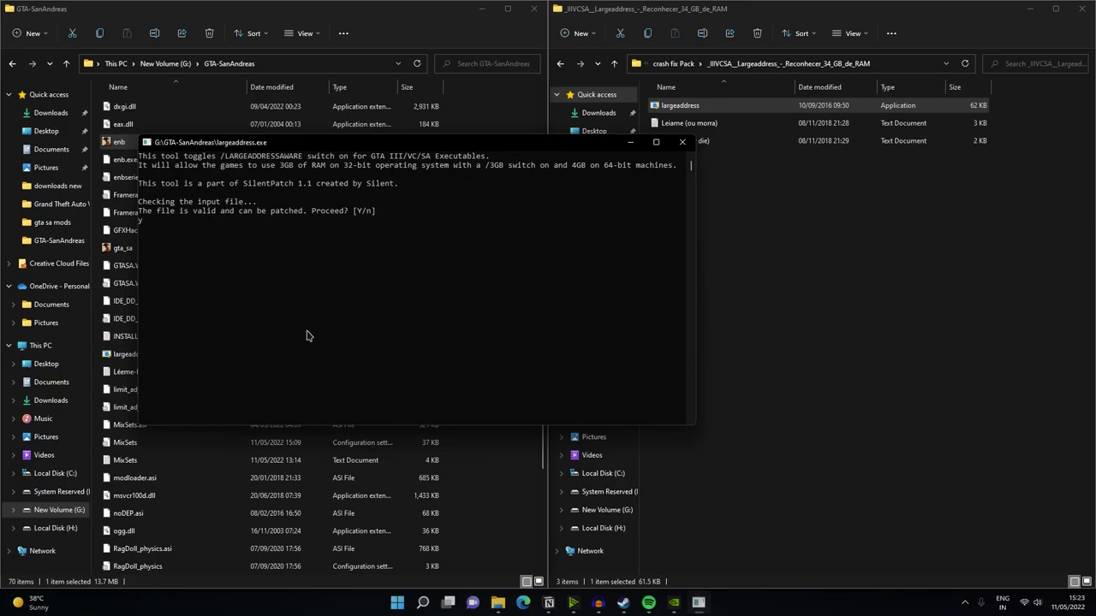
key(Return)
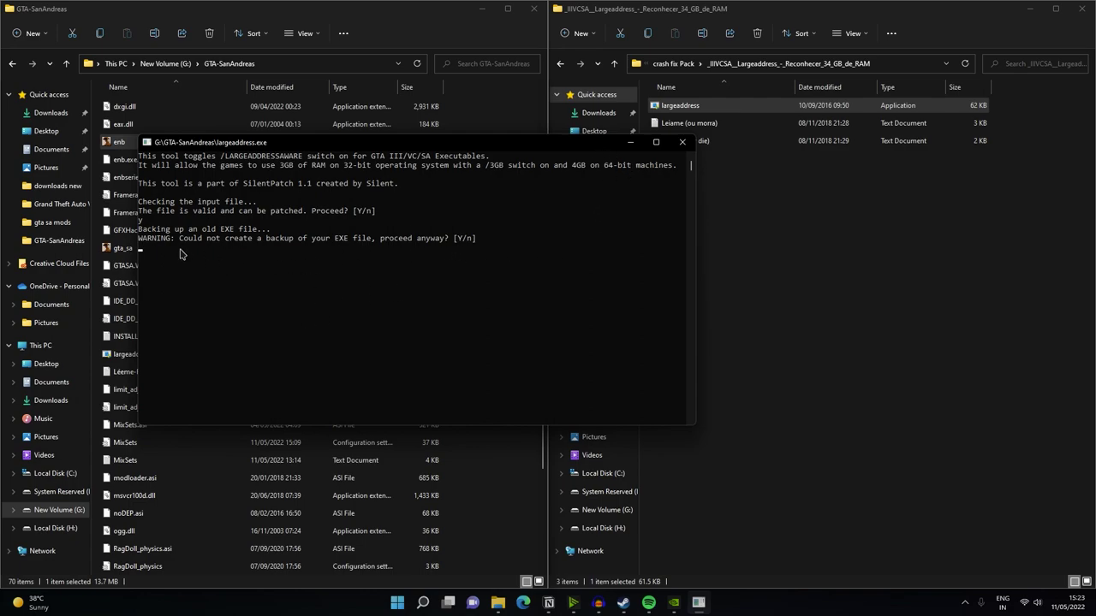
text(y)
key(Return)
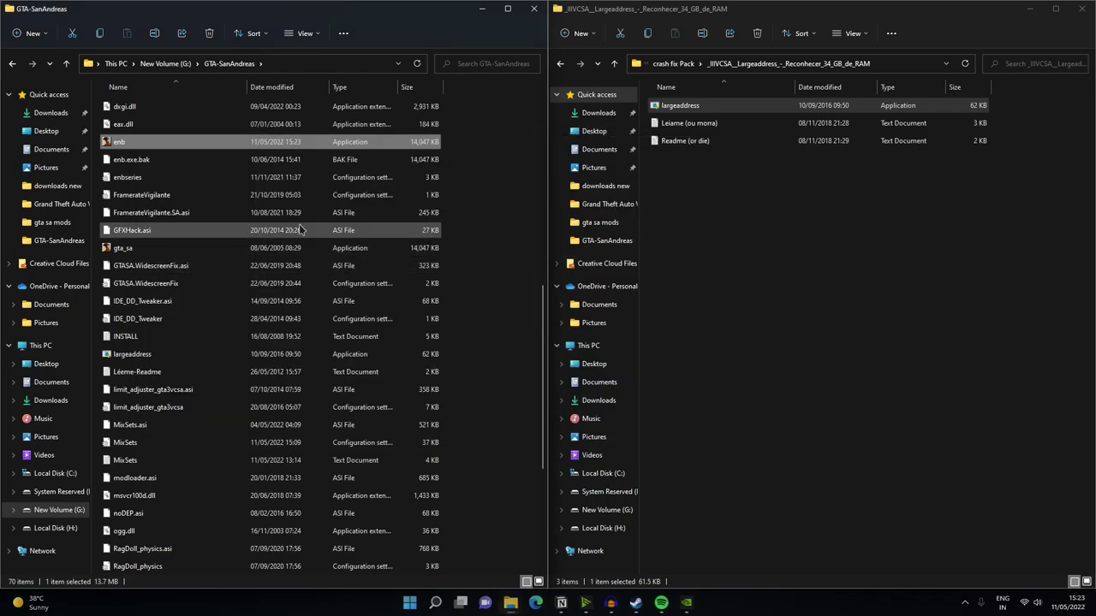
scroll(201, 248, up, 3)
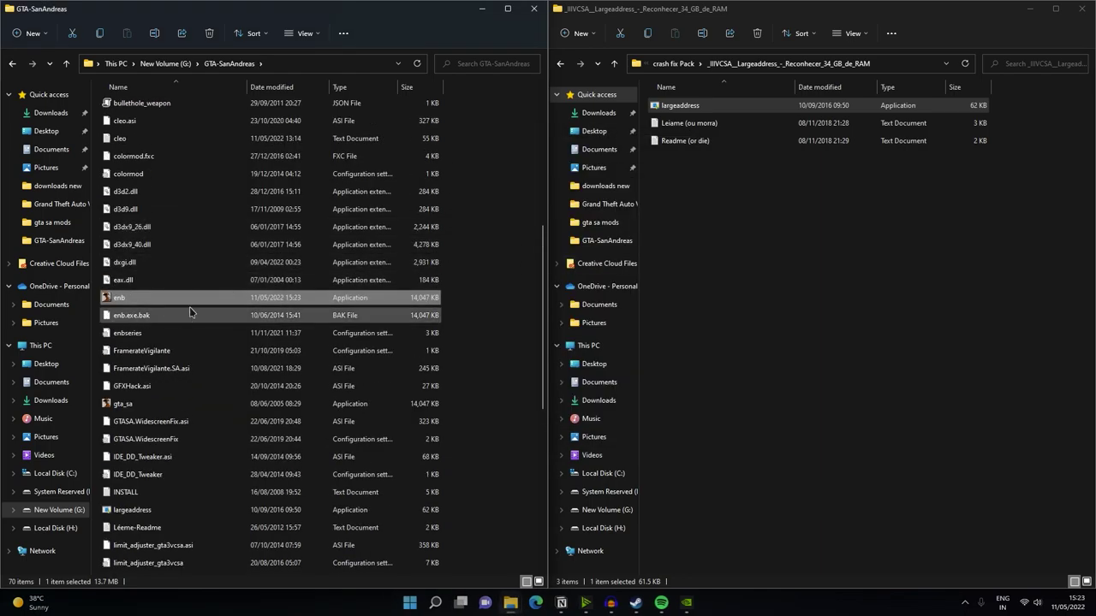
- Navigate from crash fix Pack into SA_-_MixSets > EN > MixSets
click(815, 272)
key(alt+Up)
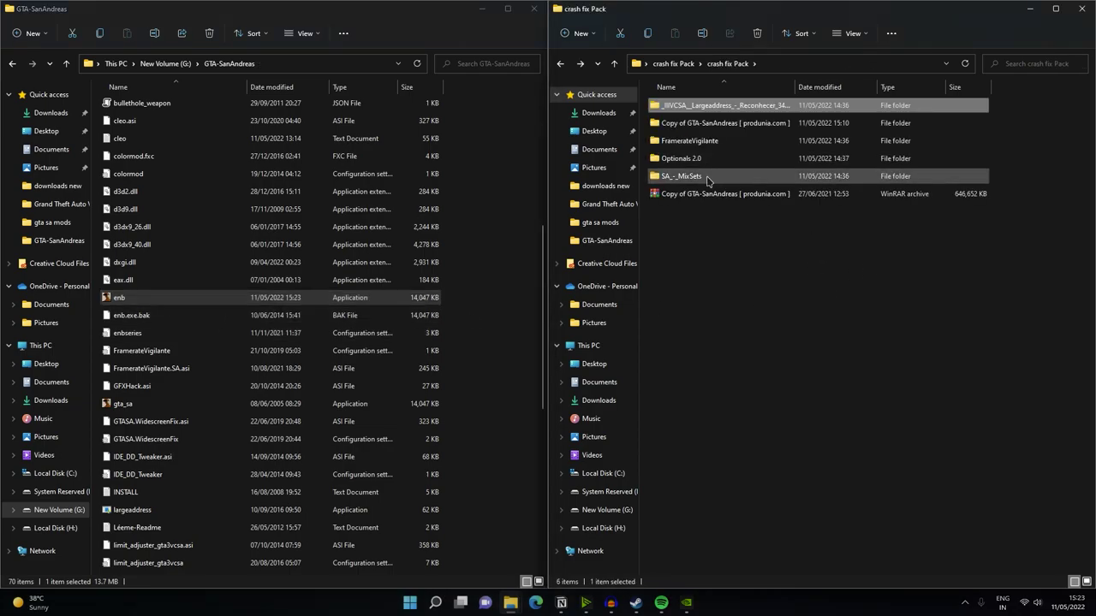
double_click(707, 176)
double_click(716, 106)
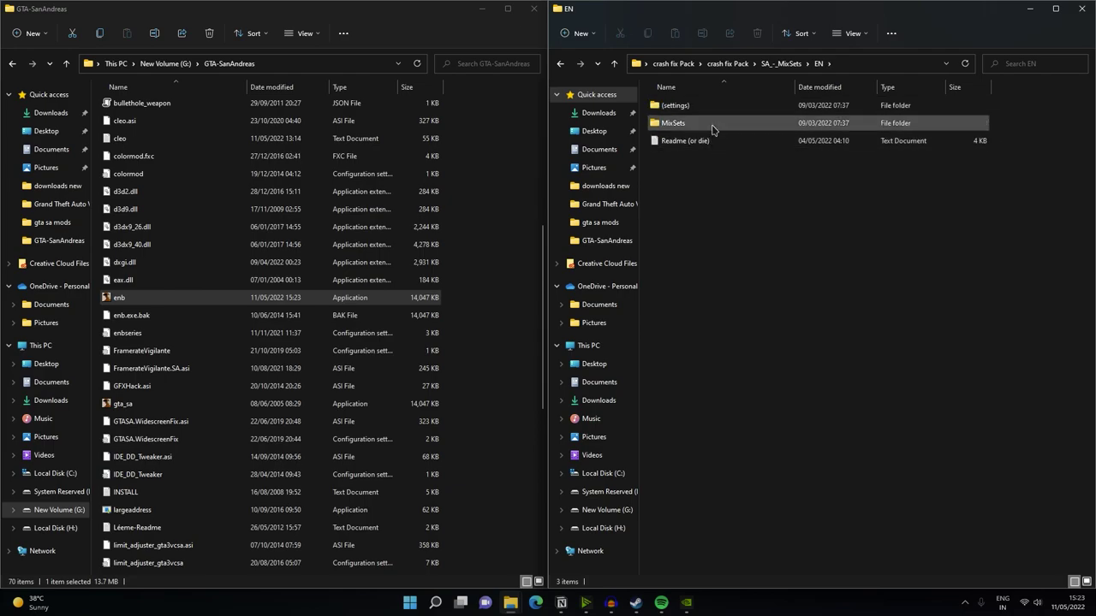
double_click(712, 125)
- Copy both MixSets files into GTA-SanAndreas, replacing the old ones, and open MixSets.ini
mouse_move(739, 114)
mouse_down()
mouse_move(629, 172)
mouse_move(676, 103)
mouse_move(533, 239)
mouse_up()
click(552, 214)
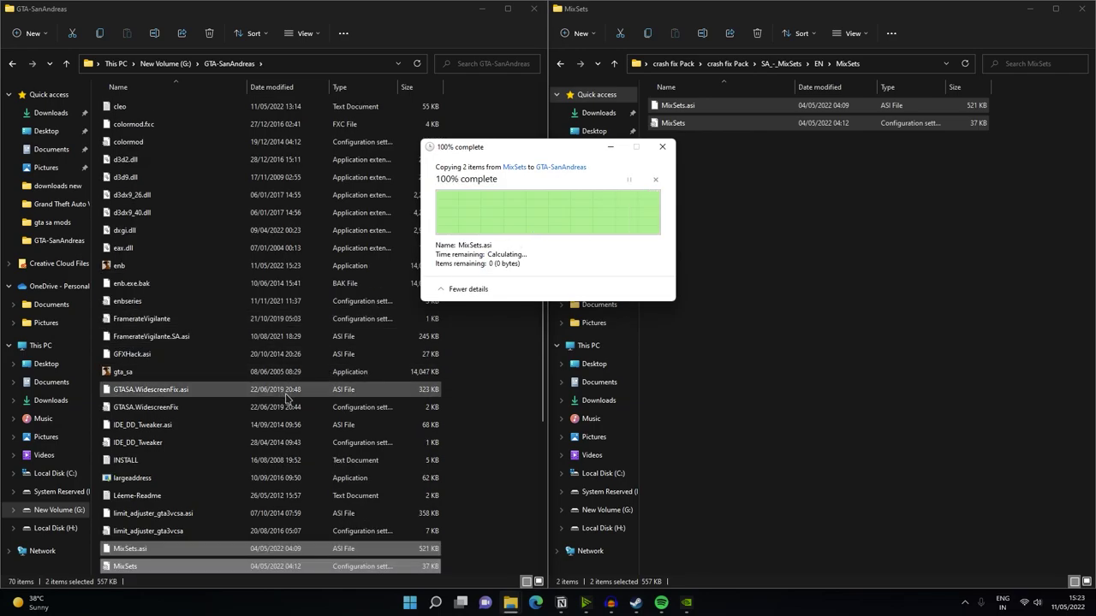
scroll(287, 399, down, 4)
double_click(167, 306)
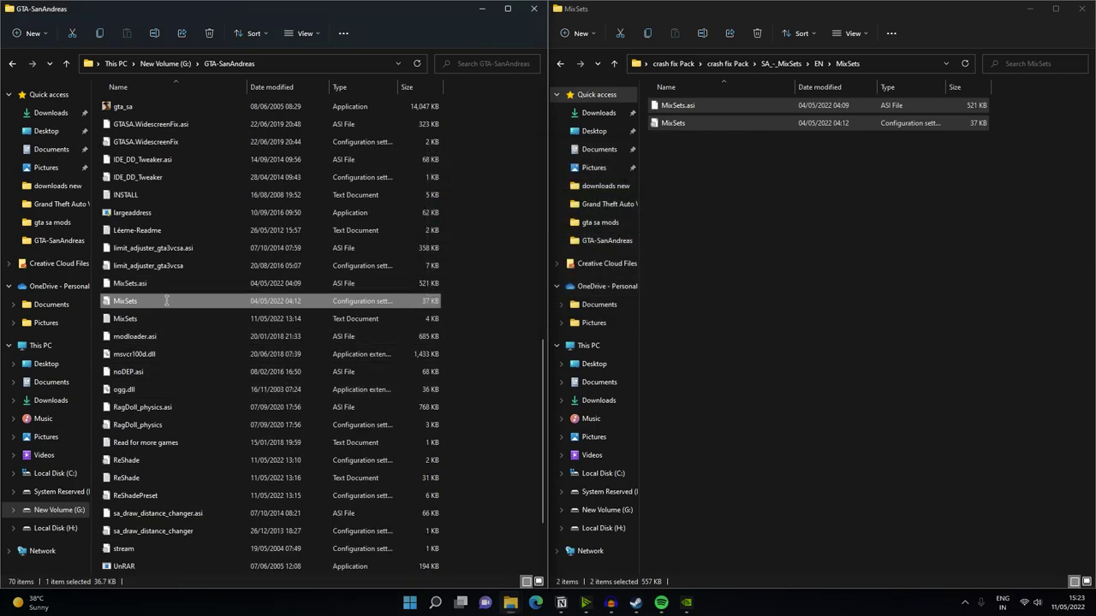
scroll(308, 257, down, 6)
- Maximise Notepad and edit the ProcessPriority value in MixSets.ini
click(586, 9)
scroll(59, 363, down, 2)
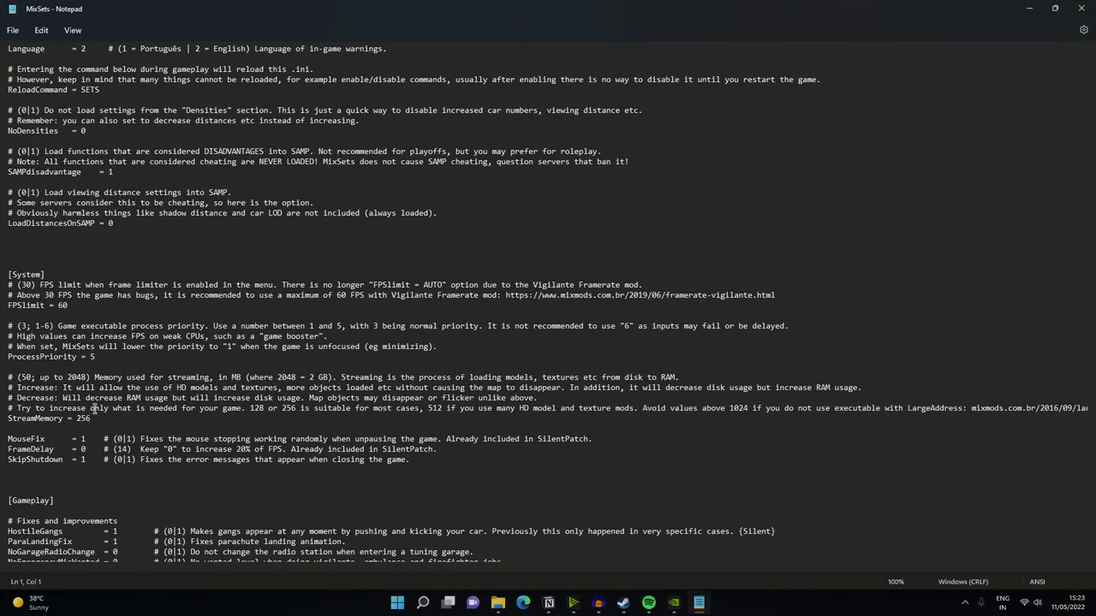
drag(14, 356, 79, 356)
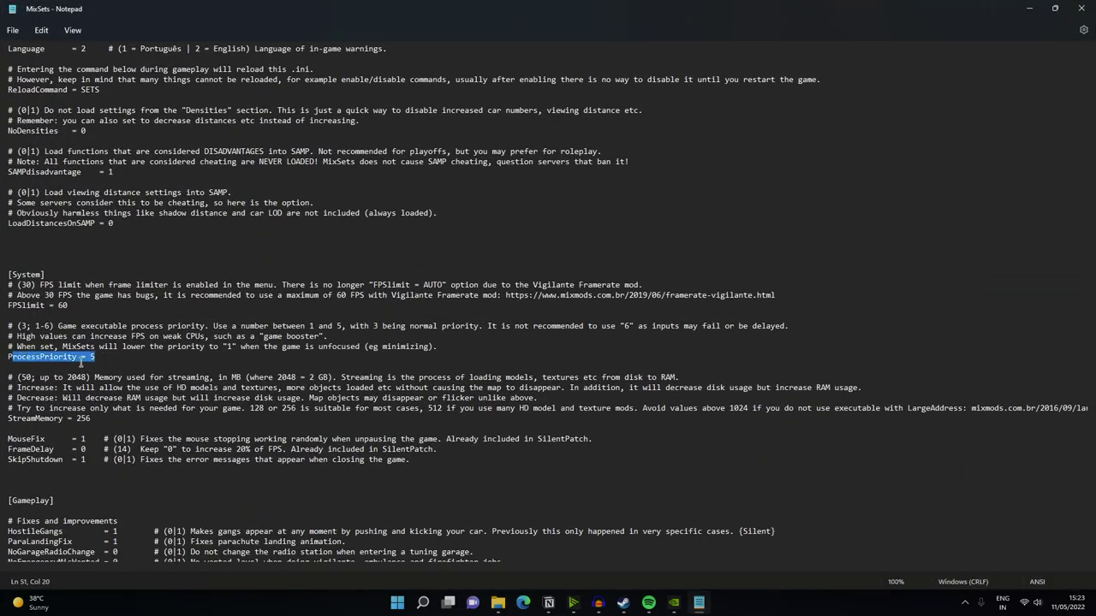
click(52, 363)
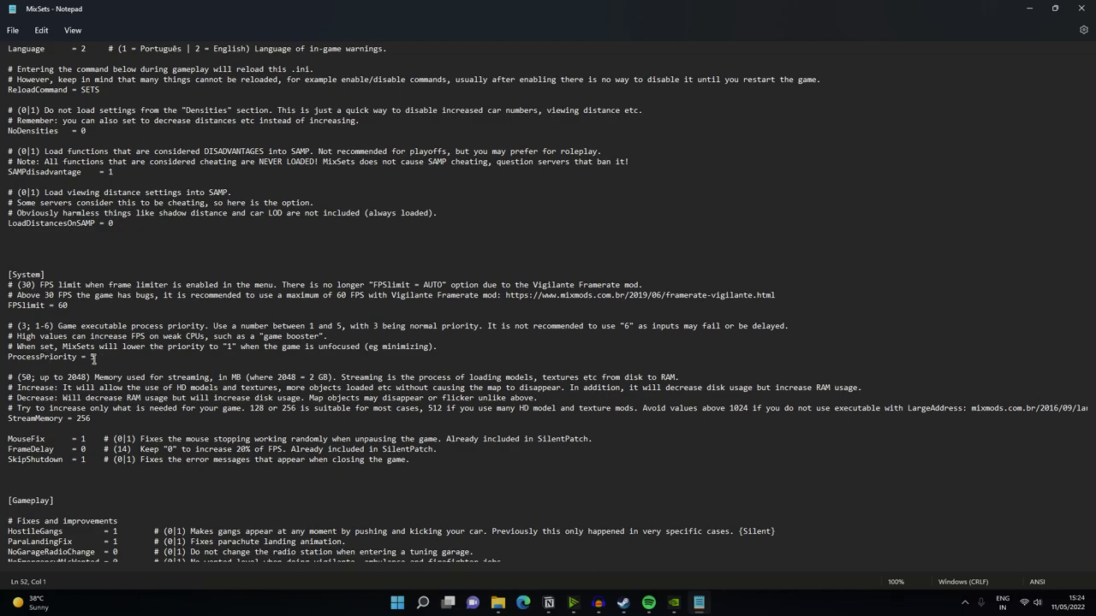
drag(97, 357, 8, 356)
click(122, 358)
key(BackSpace)
text(1)
mouse_move(299, 358)
mouse_down()
mouse_move(3, 362)
mouse_move(87, 358)
mouse_move(19, 365)
mouse_up()
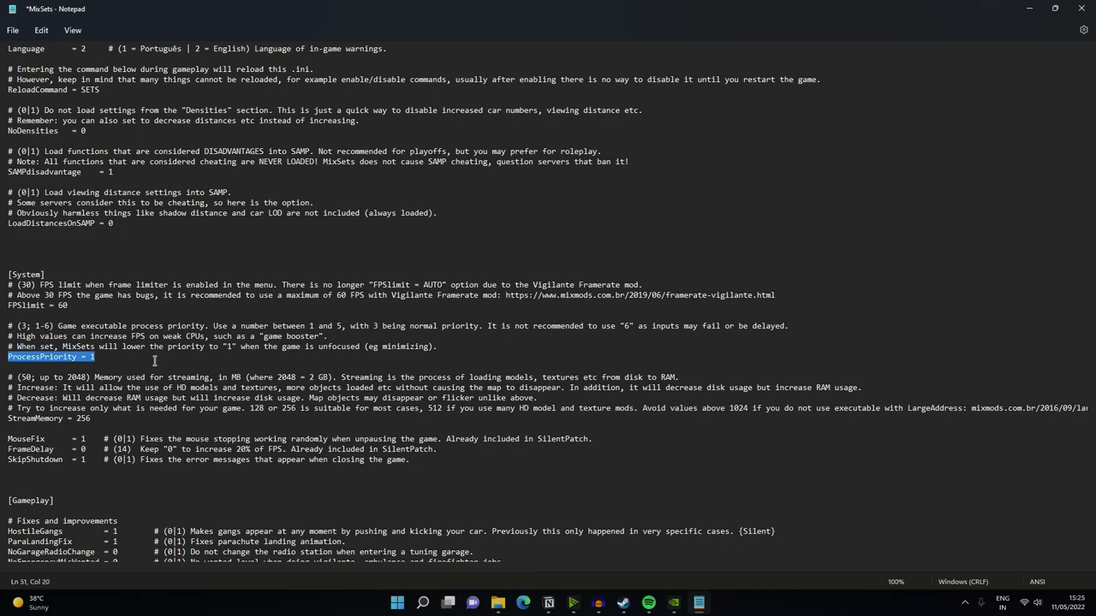
- Set StreamMemory to 2048, then save and close MixSets.ini
scroll(110, 382, down, 3)
double_click(92, 265)
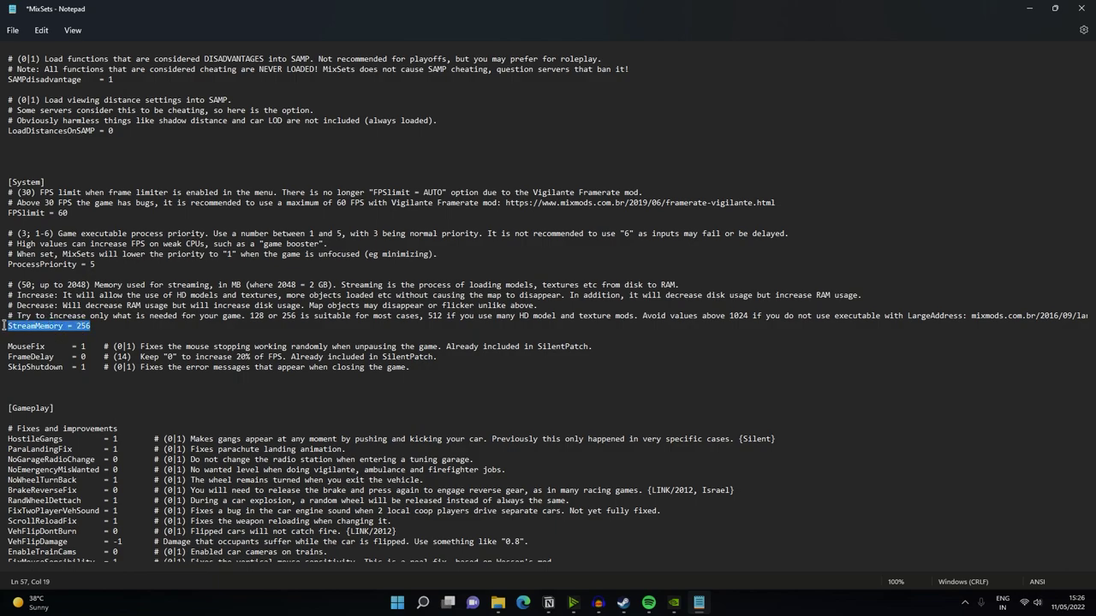
click(107, 326)
text(048)
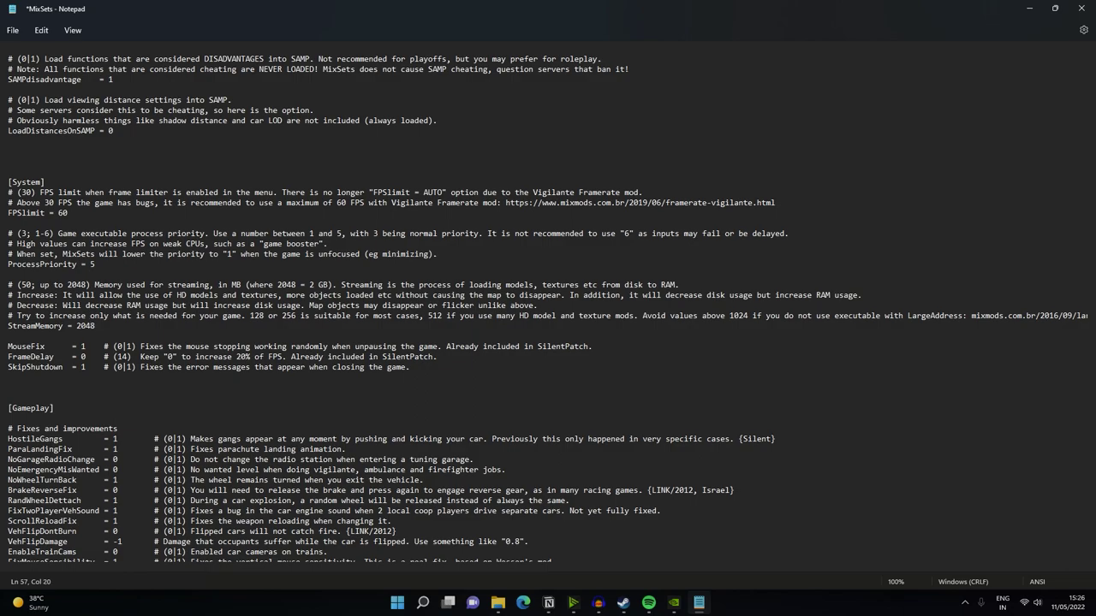
key(alt+F4)
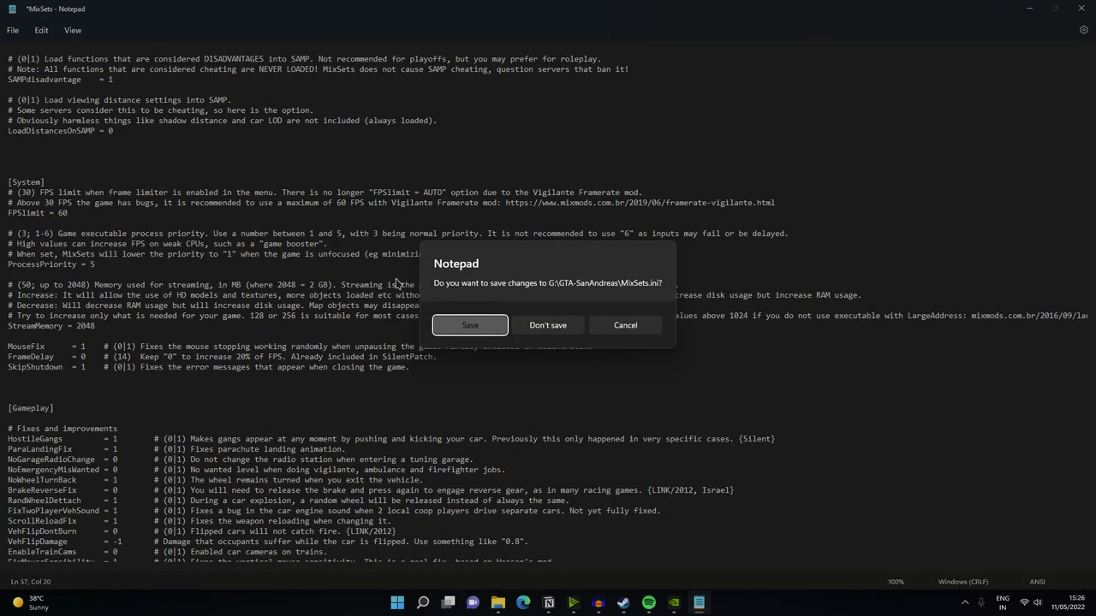
click(490, 327)
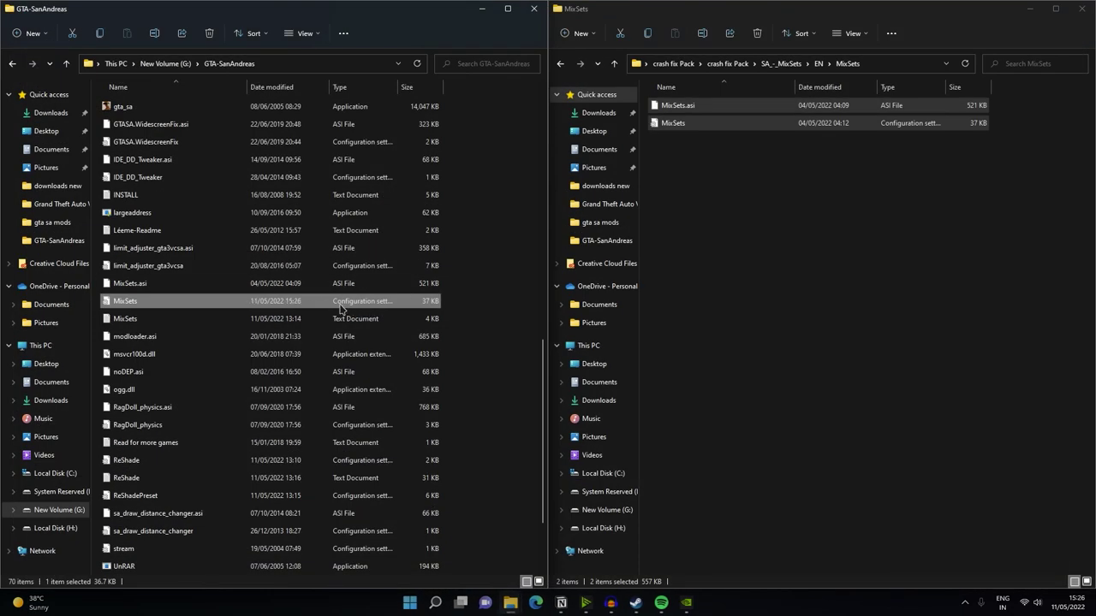
- Go back up from MixSets to crash fix Pack and select the GTA-SanAndreas archive copy
scroll(334, 308, up, 6)
click(788, 189)
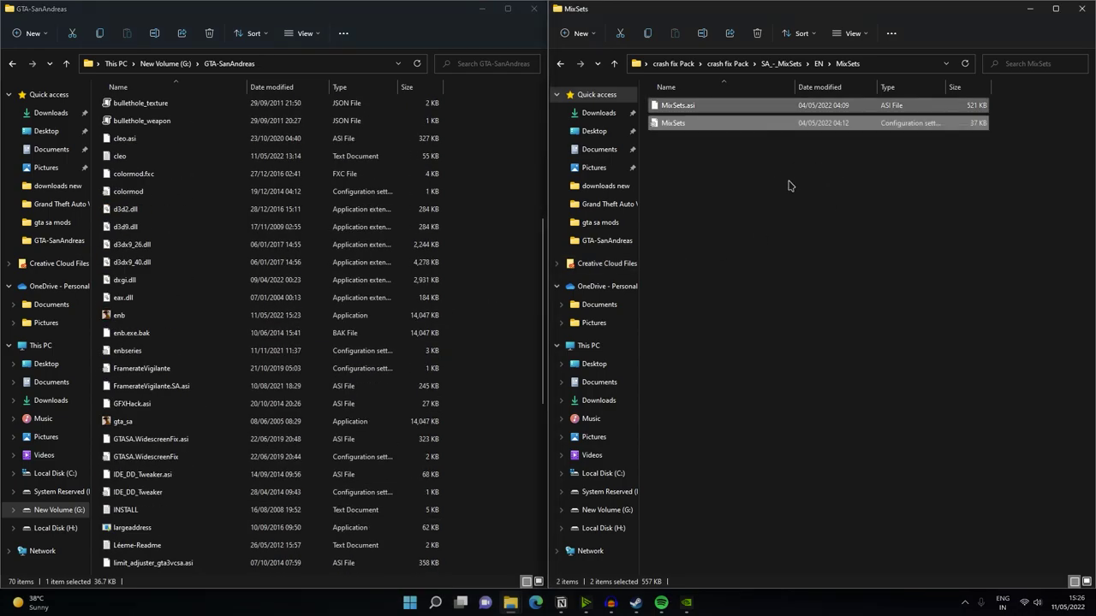
key(BackSpace)
scroll(300, 308, down, 3)
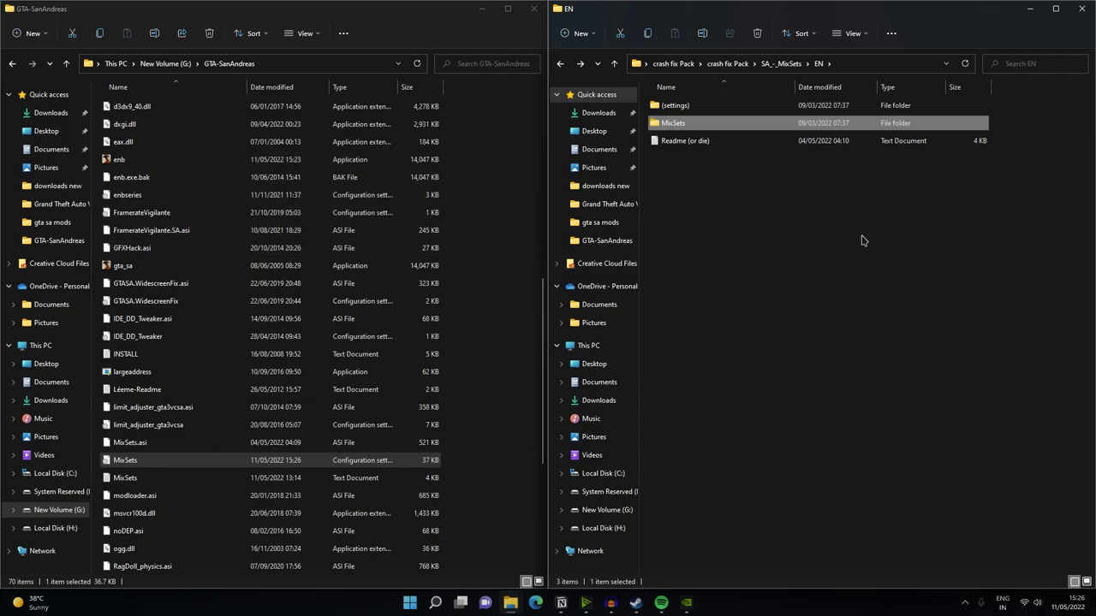
key(BackSpace)
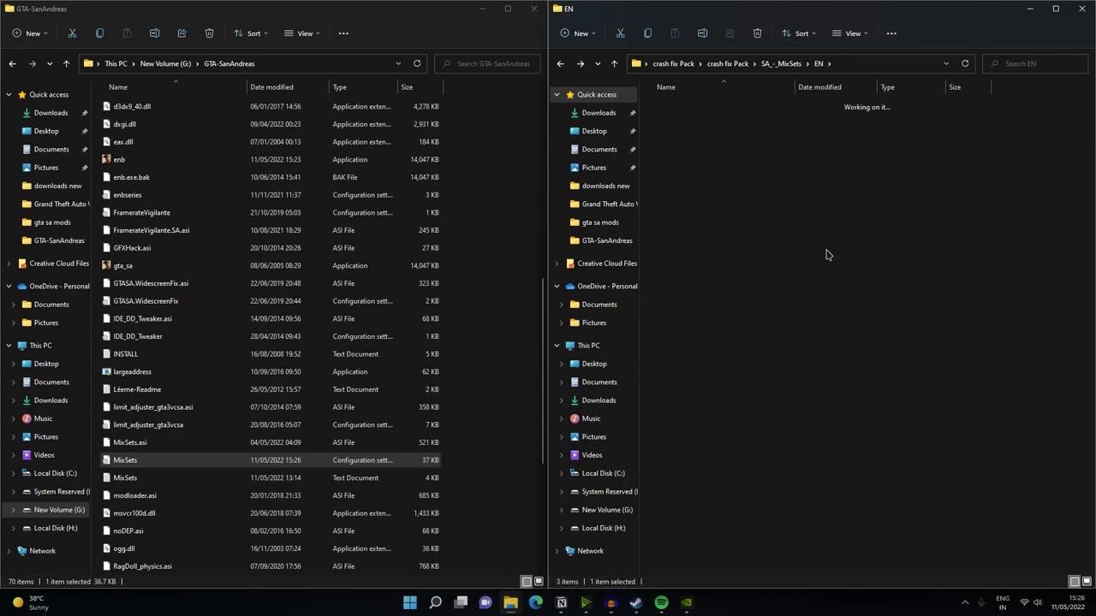
key(BackSpace)
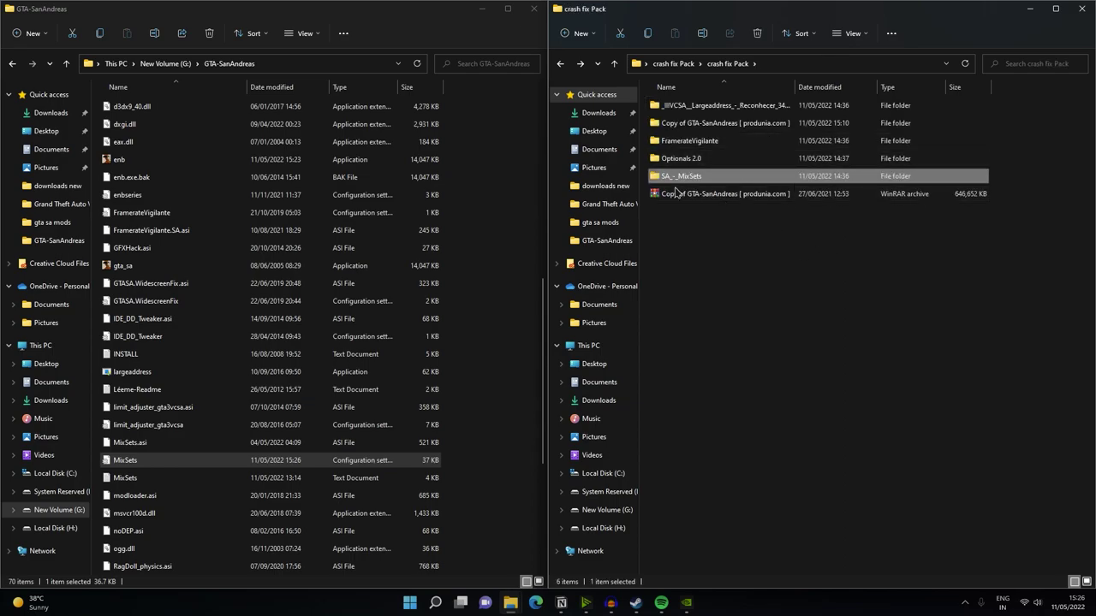
click(676, 197)
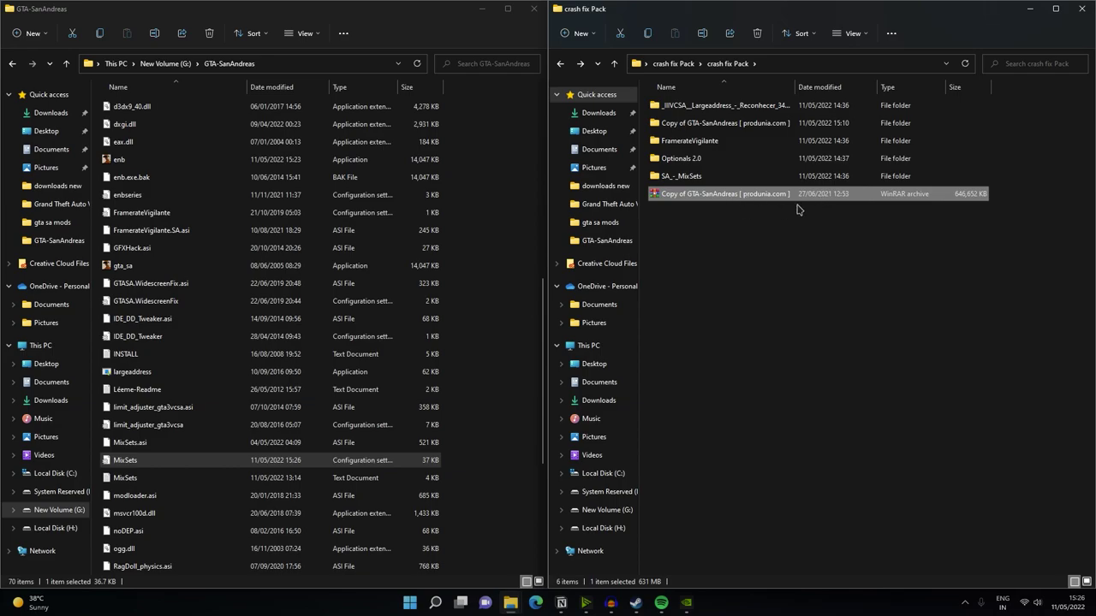